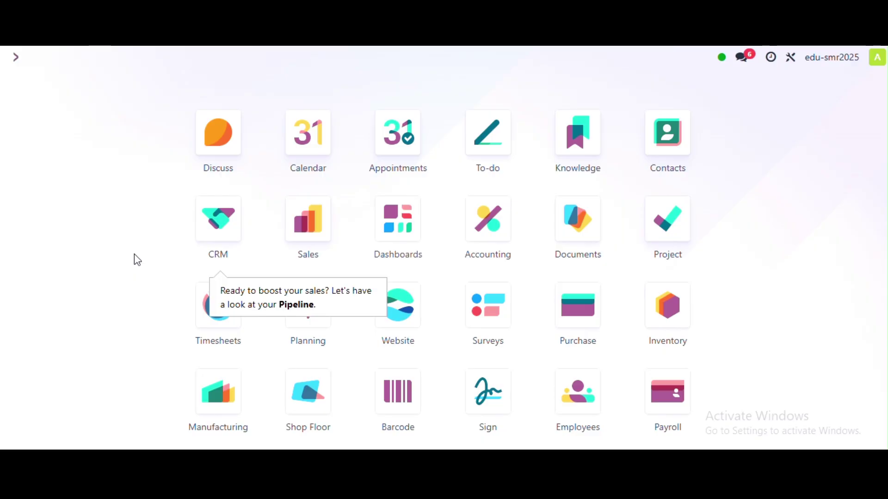
- Search 'pur' in the command palette to launch the Purchase app
{"action": "type", "text": "pur"}
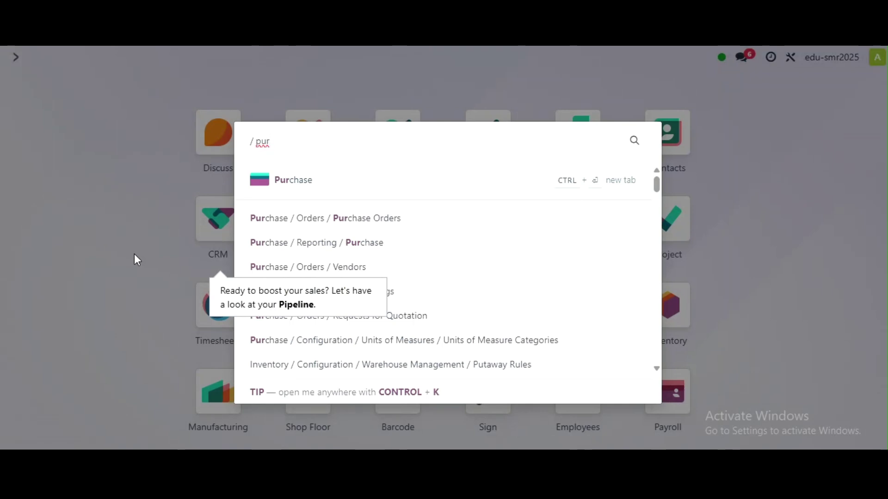
{"action": "key", "text": "Return"}
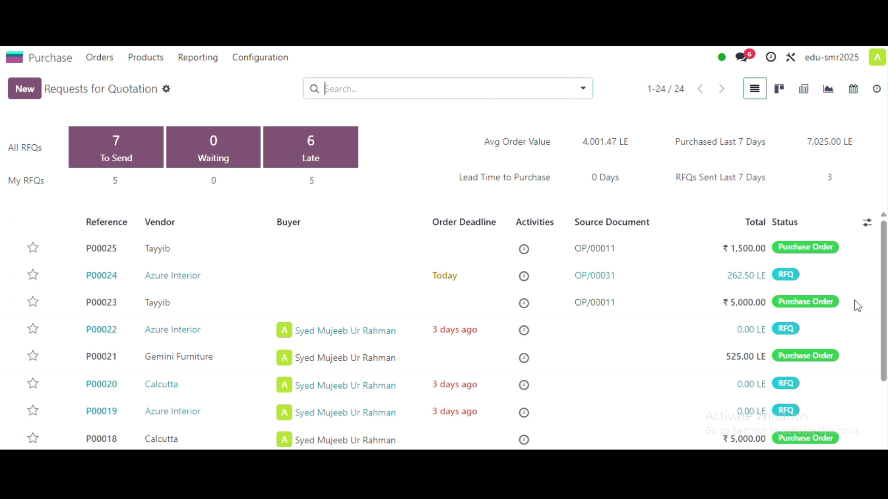
- Create a new request for quotation from the Requests for Quotation list
{"action": "left_click", "coordinate": [28, 98]}
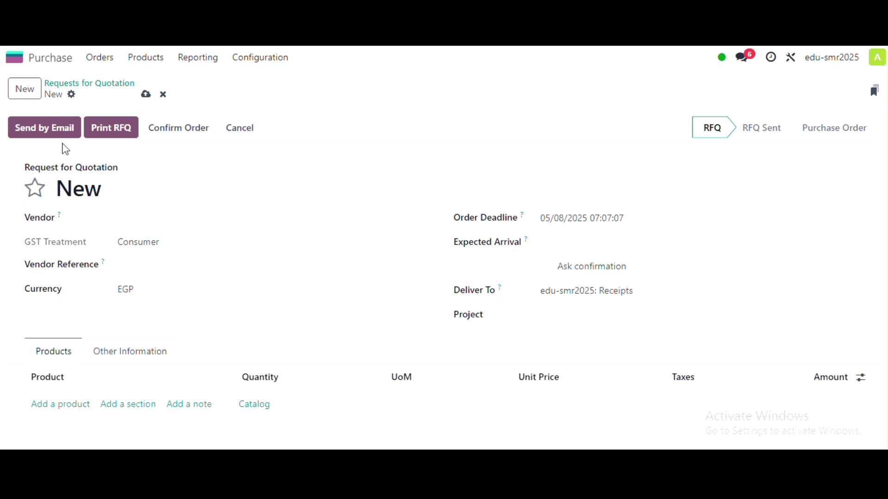
- Choose Gemini Furniture from the vendor list as the RFQ's vendor
{"action": "left_click", "coordinate": [75, 126]}
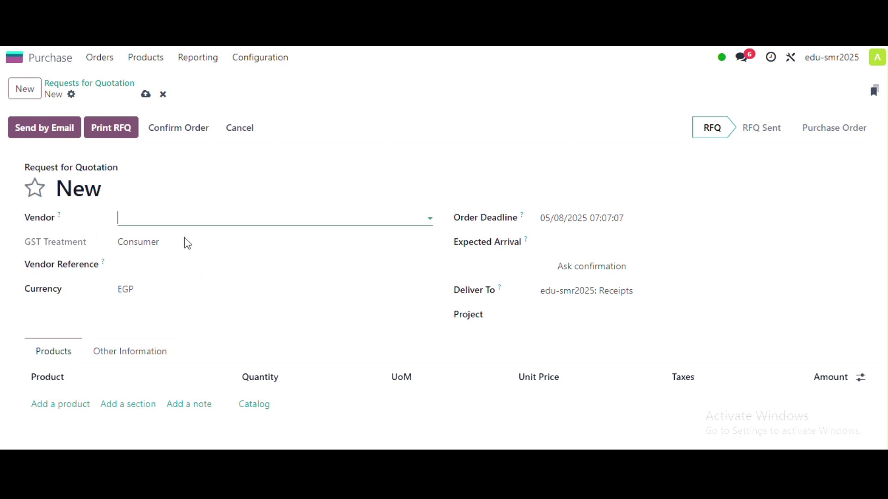
{"action": "left_click", "coordinate": [170, 211]}
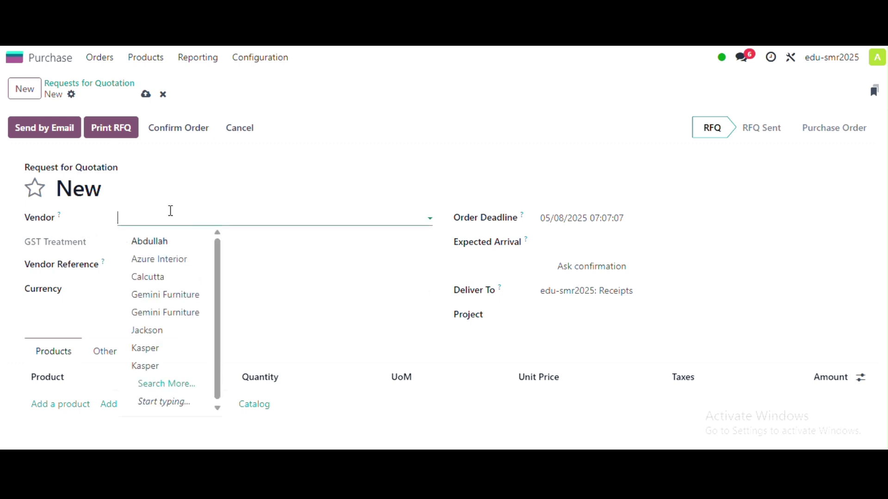
{"action": "left_click", "coordinate": [181, 299]}
{"action": "scroll", "coordinate": [184, 282], "scroll_direction": "down", "scroll_amount": 1}
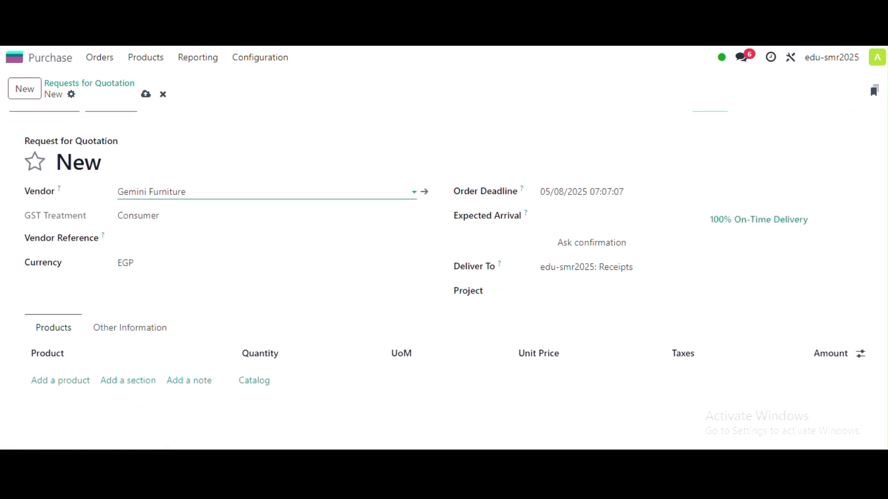
{"action": "left_click", "coordinate": [337, 97]}
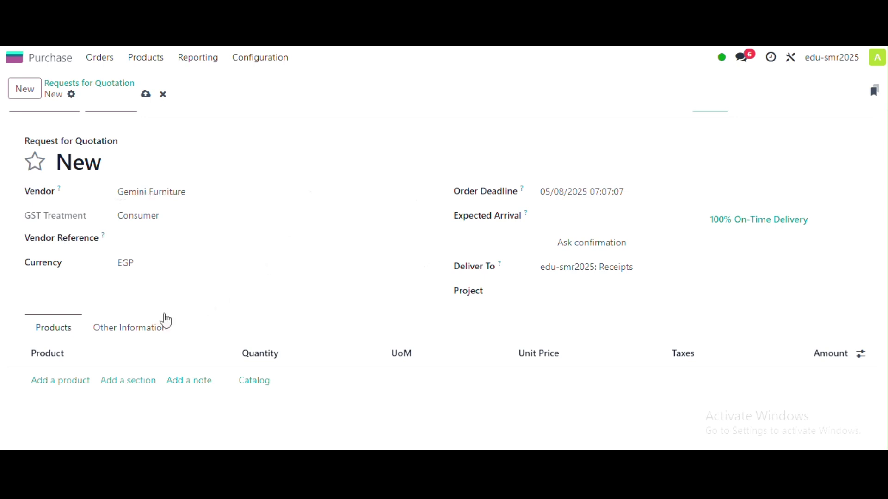
{"action": "scroll", "coordinate": [152, 314], "scroll_direction": "down", "scroll_amount": 1}
- Add a Chair product line to the RFQ
{"action": "left_click", "coordinate": [73, 358]}
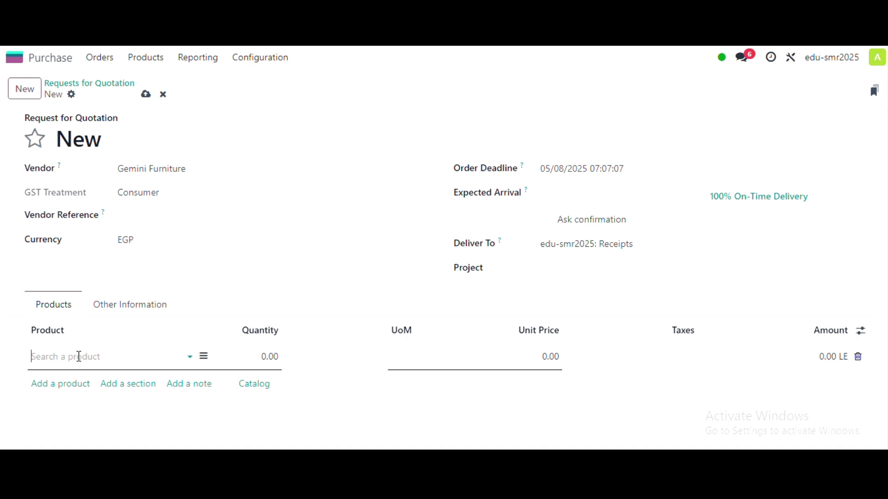
{"action": "type", "text": "b"}
{"action": "type", "text": "o"}
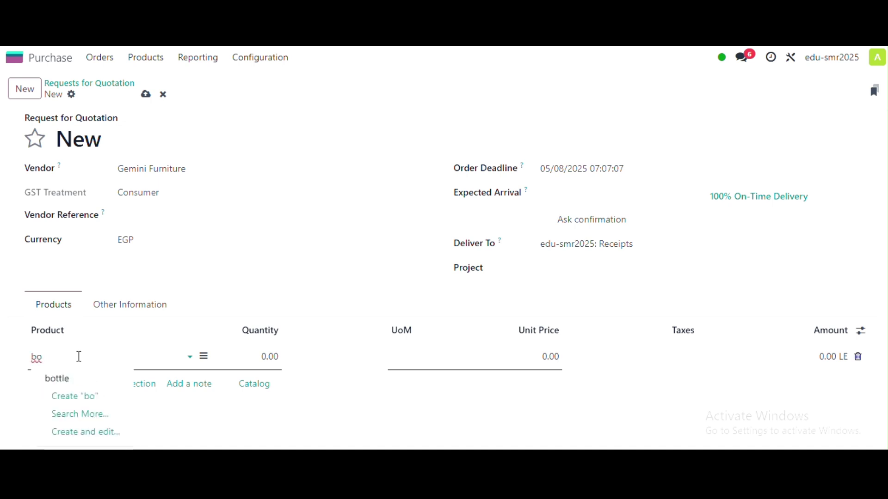
{"action": "key", "text": "BackSpace"}
{"action": "key", "text": "BackSpace"}
{"action": "type", "text": "cha"}
{"action": "key", "text": "Return"}
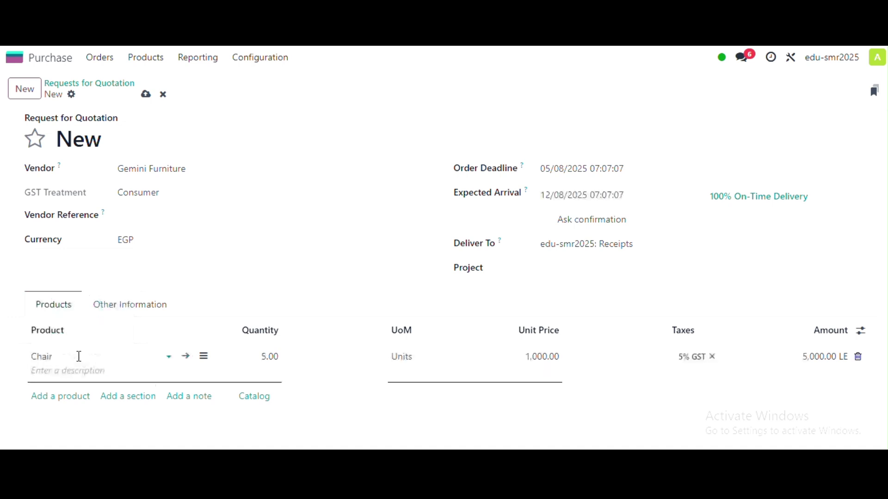
{"action": "left_click", "coordinate": [178, 303]}
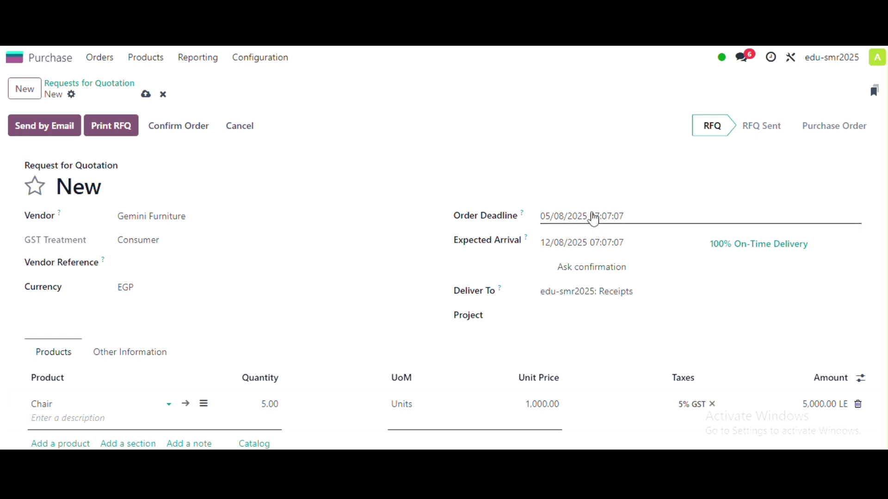
- Set the Chair line quantity to 5 units, giving a 5,250.00 LE total
{"action": "scroll", "coordinate": [541, 256], "scroll_direction": "down", "scroll_amount": 1}
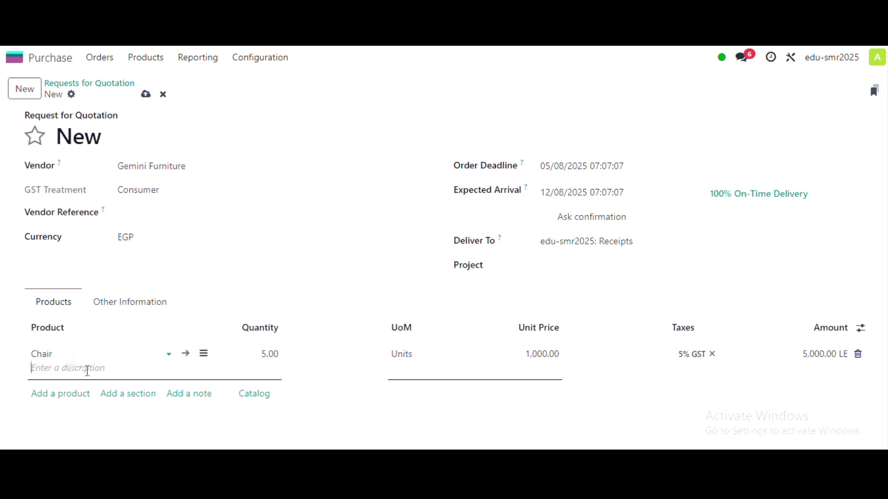
{"action": "scroll", "coordinate": [139, 360], "scroll_direction": "up", "scroll_amount": 1}
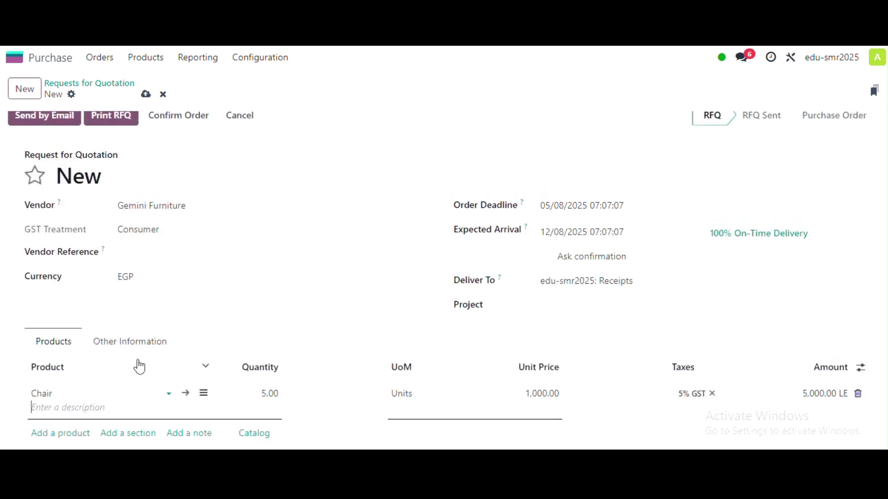
{"action": "scroll", "coordinate": [147, 373], "scroll_direction": "down", "scroll_amount": 2}
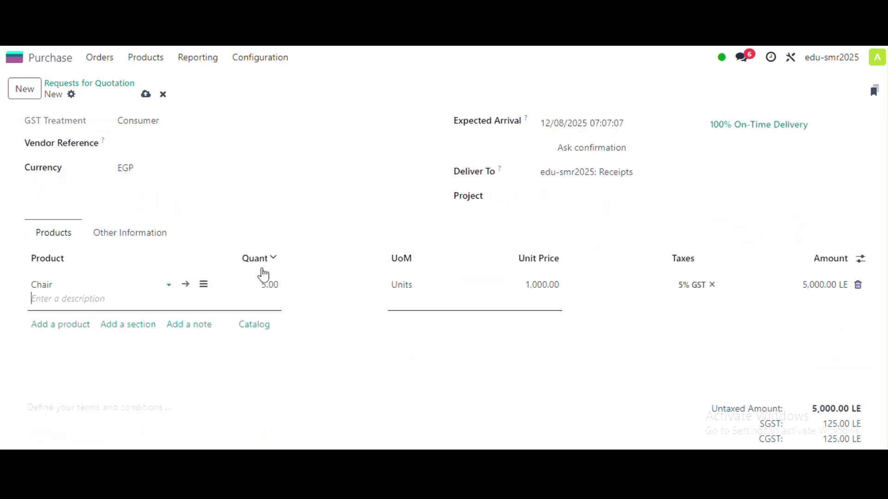
{"action": "left_click", "coordinate": [272, 285]}
{"action": "type", "text": "5"}
{"action": "key", "text": "Return"}
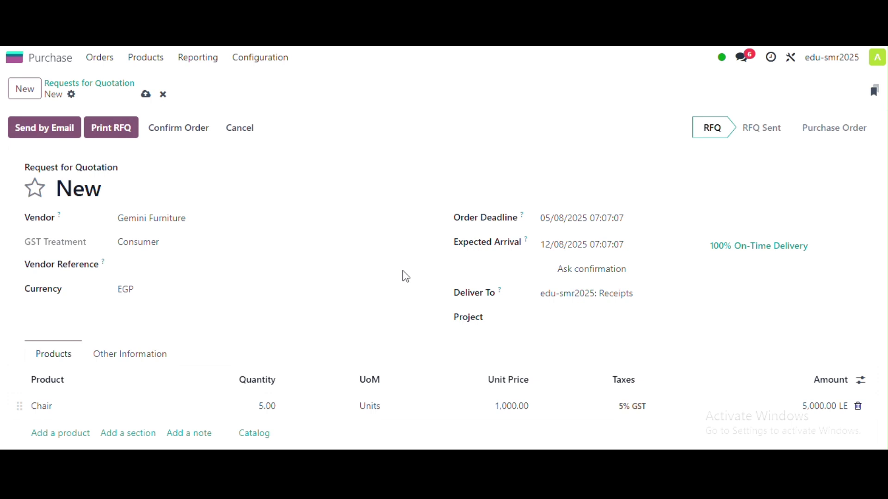
- Save the RFQ as P00026 and draft its email, adding the vendor's email address
{"action": "left_click", "coordinate": [61, 131]}
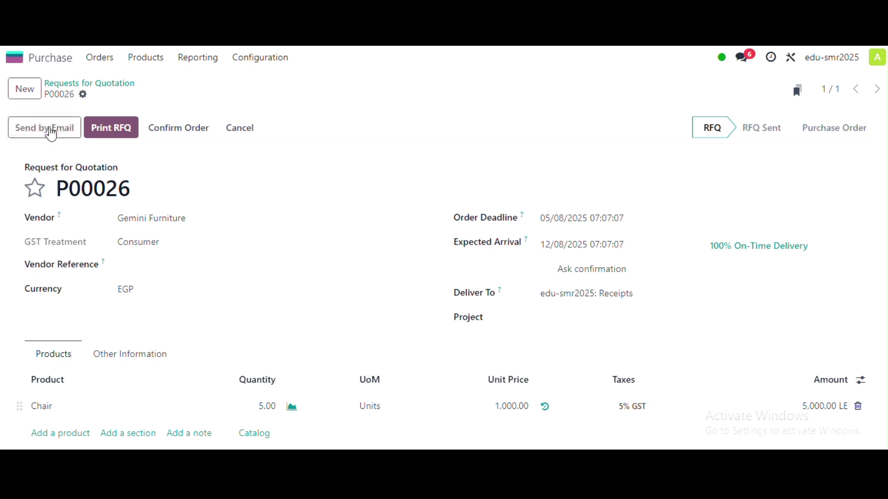
{"action": "left_click", "coordinate": [50, 129]}
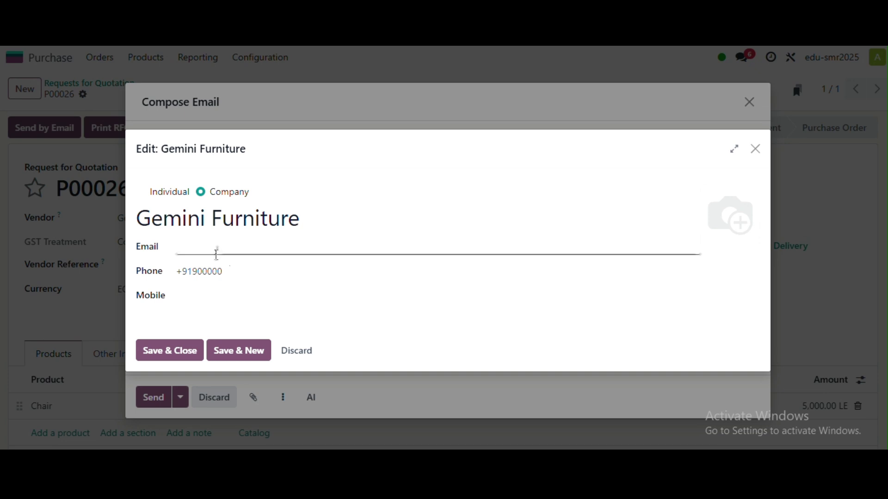
{"action": "left_click", "coordinate": [180, 357]}
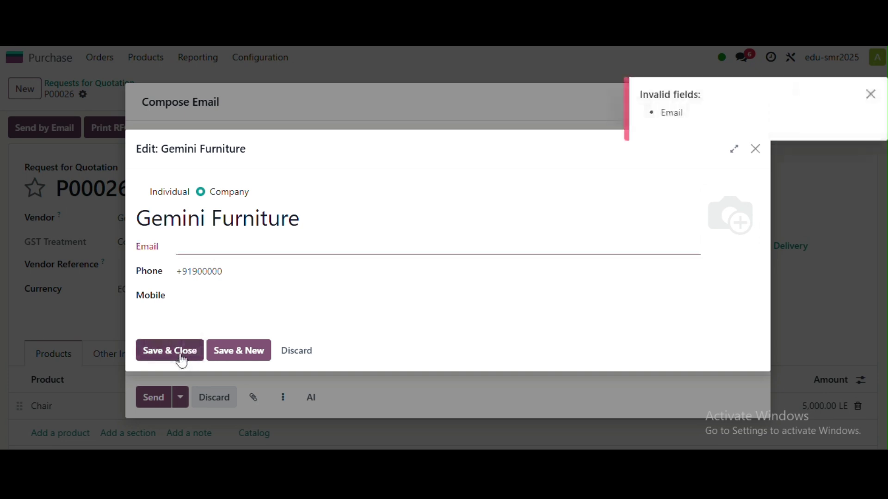
{"action": "left_click", "coordinate": [245, 243]}
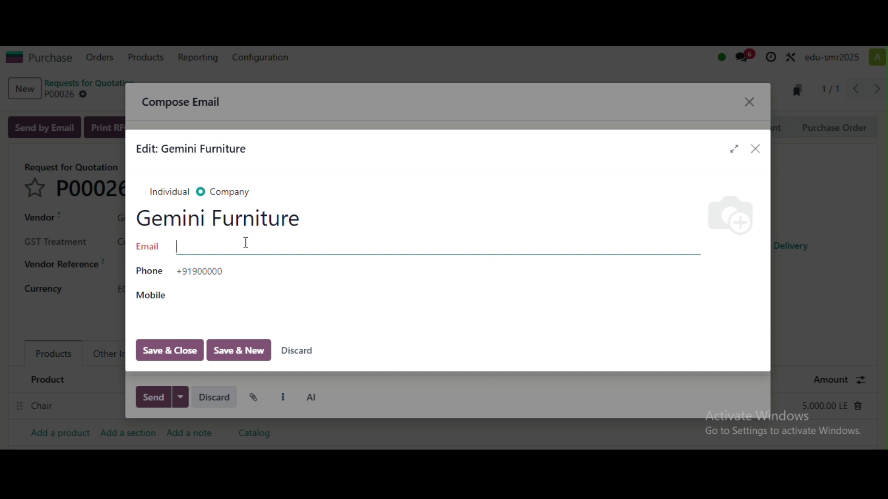
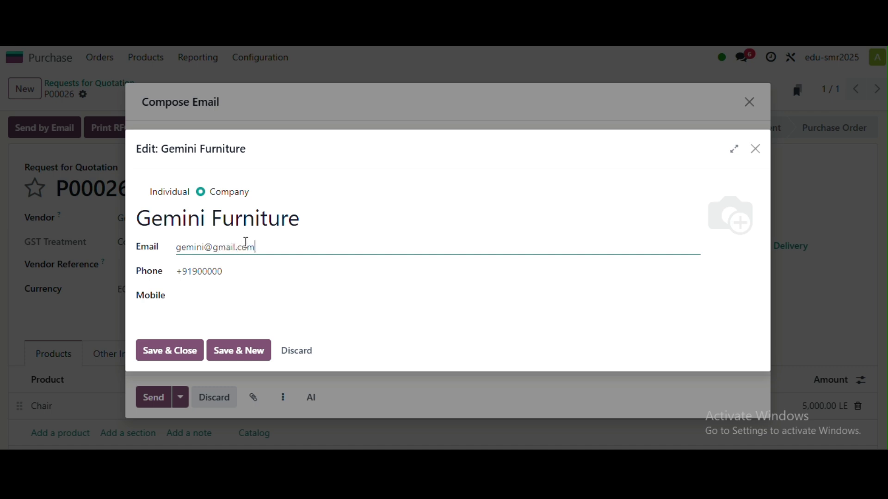
{"action": "left_click", "coordinate": [174, 351]}
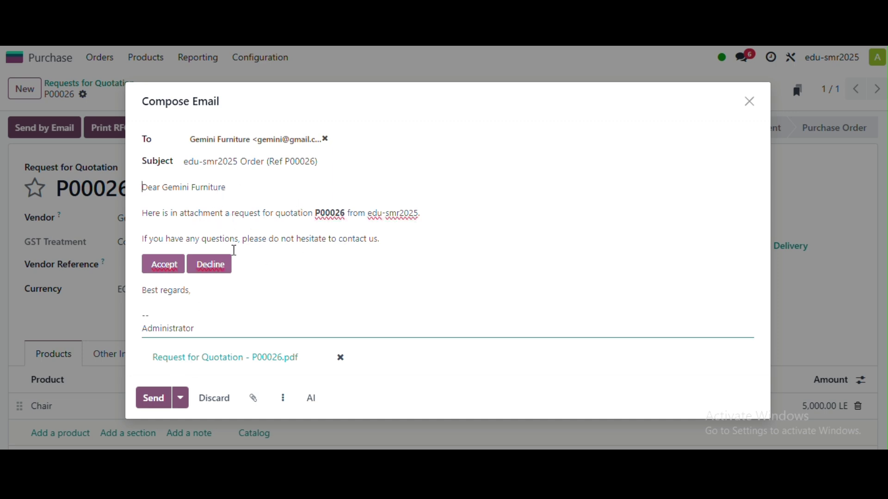
- Send the P00026 quotation email and check the chatter for the attached PDF
{"action": "left_click", "coordinate": [156, 403]}
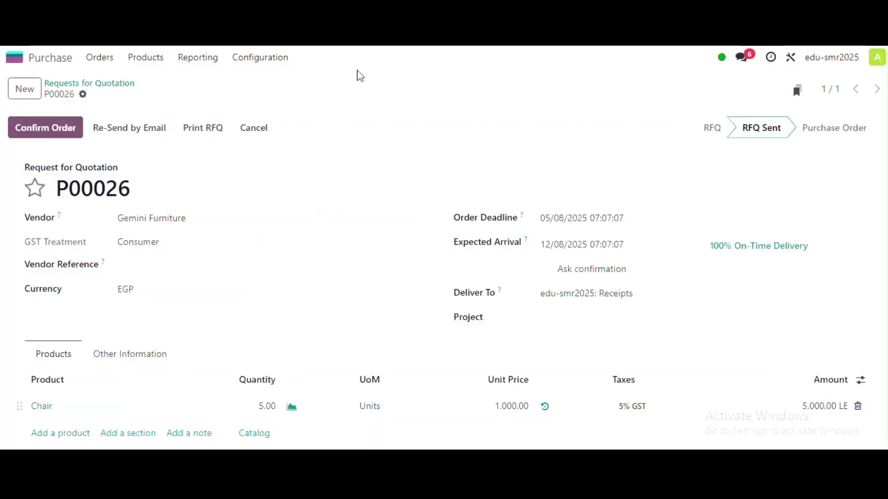
{"action": "scroll", "coordinate": [307, 242], "scroll_direction": "down", "scroll_amount": 8}
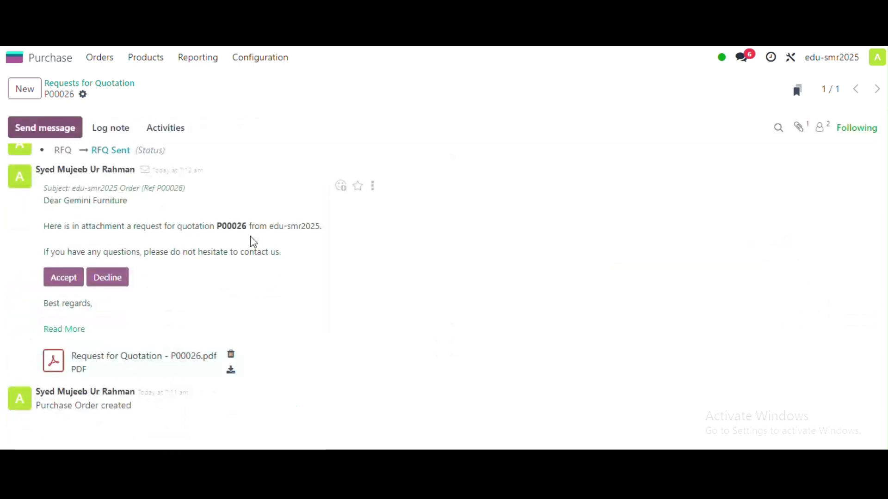
{"action": "scroll", "coordinate": [160, 246], "scroll_direction": "up", "scroll_amount": 1}
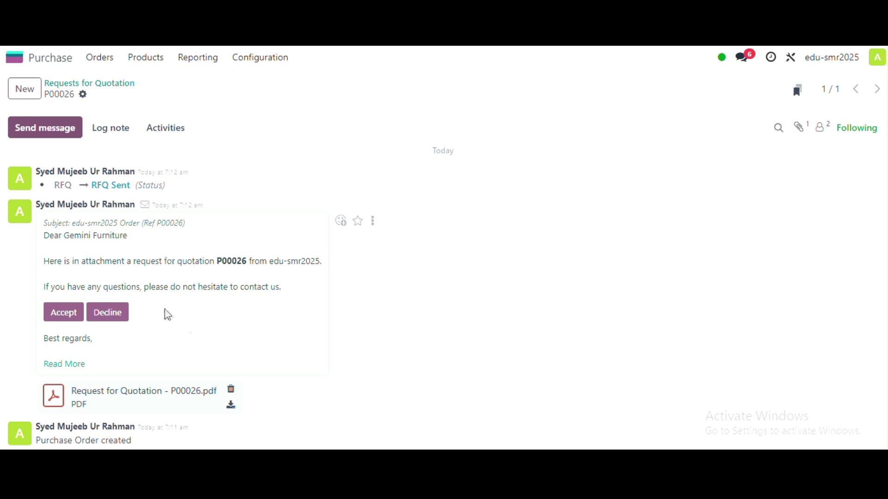
{"action": "scroll", "coordinate": [120, 271], "scroll_direction": "up", "scroll_amount": 1}
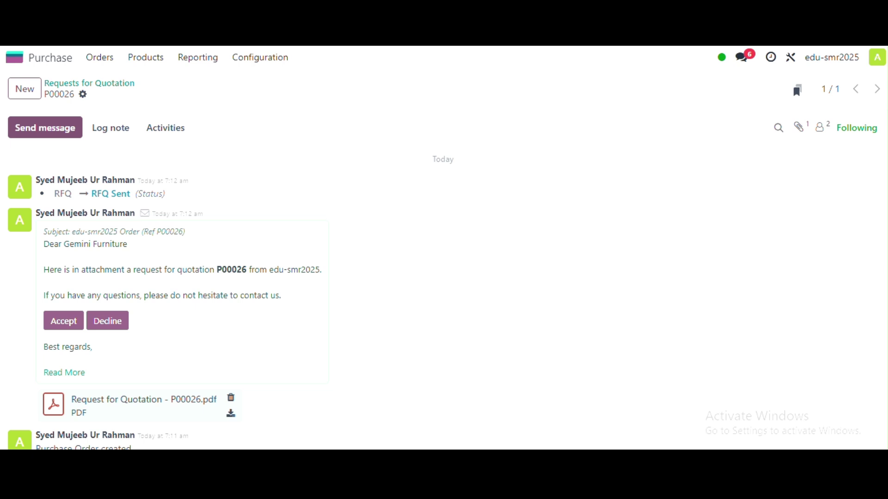
{"action": "scroll", "coordinate": [412, 157], "scroll_direction": "up", "scroll_amount": 10}
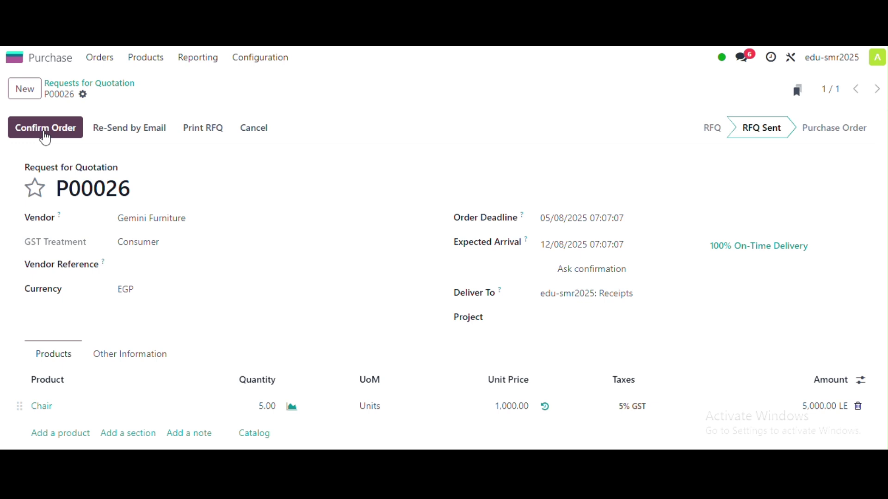
{"action": "scroll", "coordinate": [252, 255], "scroll_direction": "down", "scroll_amount": 10}
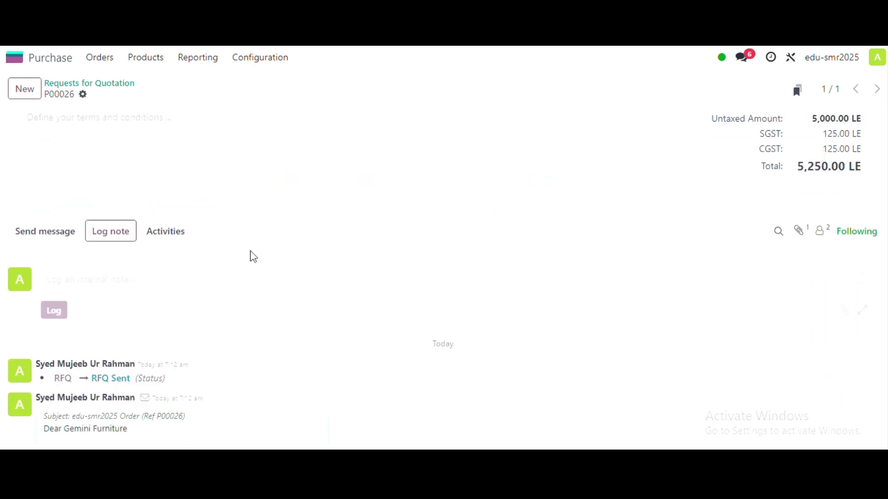
{"action": "scroll", "coordinate": [253, 257], "scroll_direction": "down", "scroll_amount": 1}
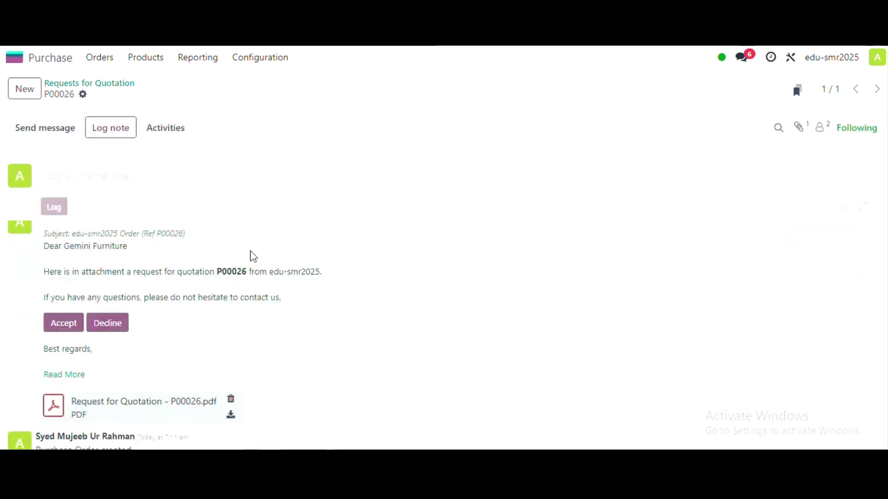
{"action": "scroll", "coordinate": [254, 257], "scroll_direction": "down", "scroll_amount": 1}
{"action": "scroll", "coordinate": [254, 256], "scroll_direction": "up", "scroll_amount": 1}
{"action": "scroll", "coordinate": [254, 257], "scroll_direction": "up", "scroll_amount": 3}
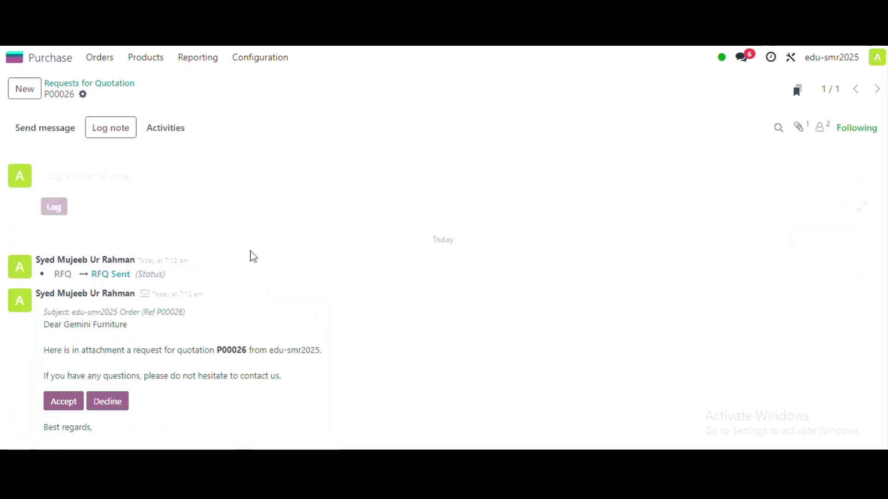
{"action": "scroll", "coordinate": [250, 256], "scroll_direction": "up", "scroll_amount": 4}
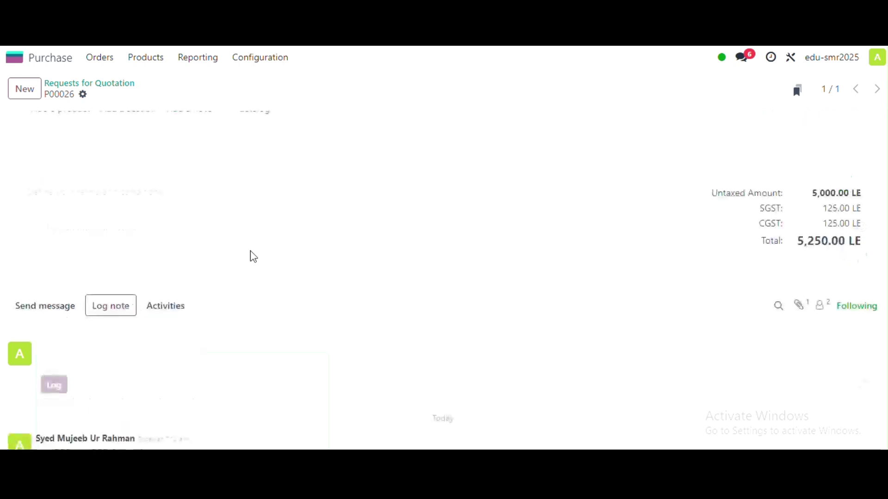
{"action": "scroll", "coordinate": [252, 268], "scroll_direction": "down", "scroll_amount": 4}
{"action": "left_click", "coordinate": [167, 190]}
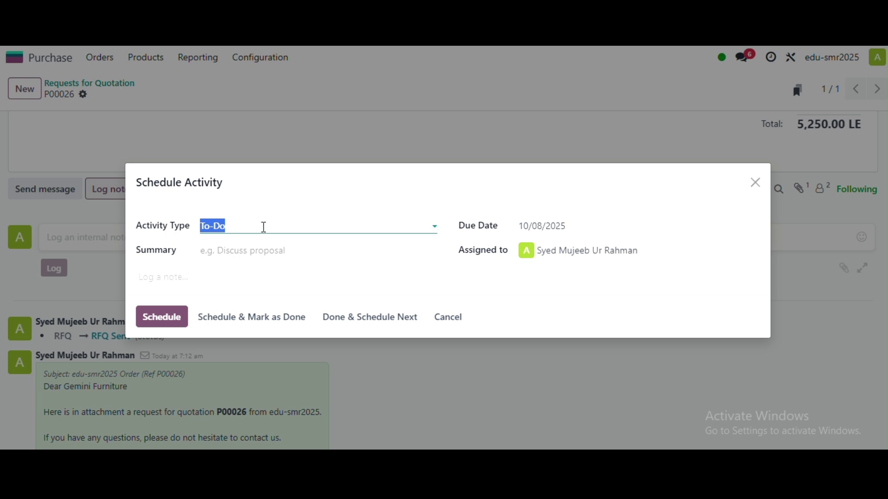
{"action": "left_click", "coordinate": [756, 182]}
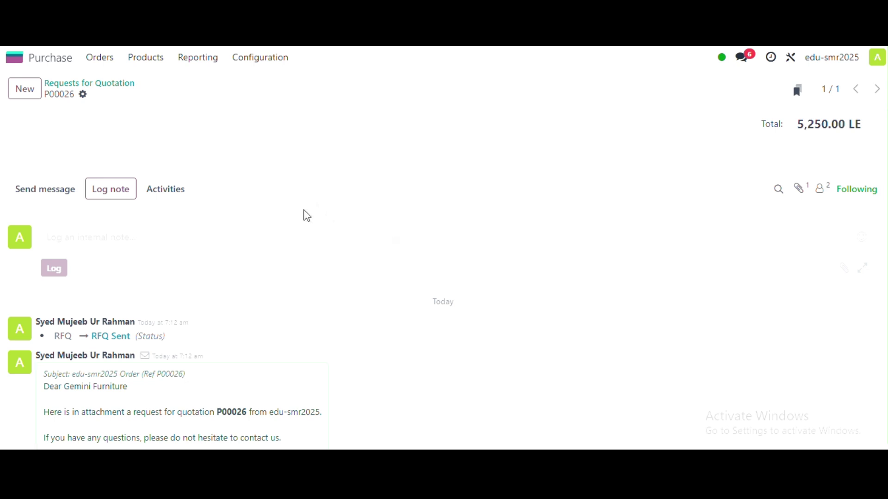
{"action": "scroll", "coordinate": [307, 216], "scroll_direction": "up", "scroll_amount": 1}
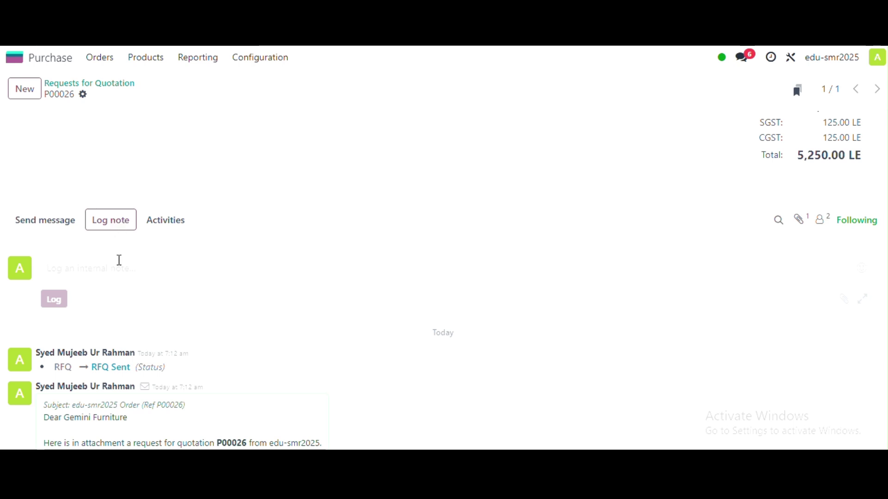
{"action": "left_click", "coordinate": [127, 275]}
{"action": "type", "text": "@"}
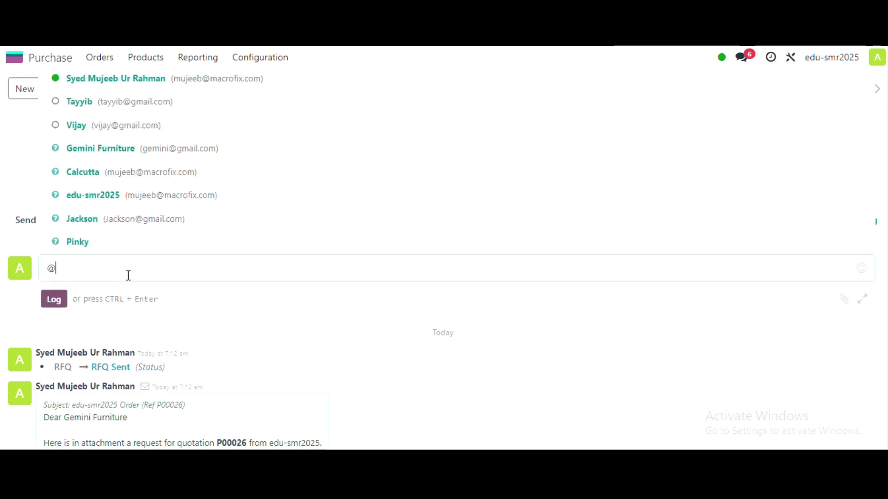
{"action": "type", "text": "g"}
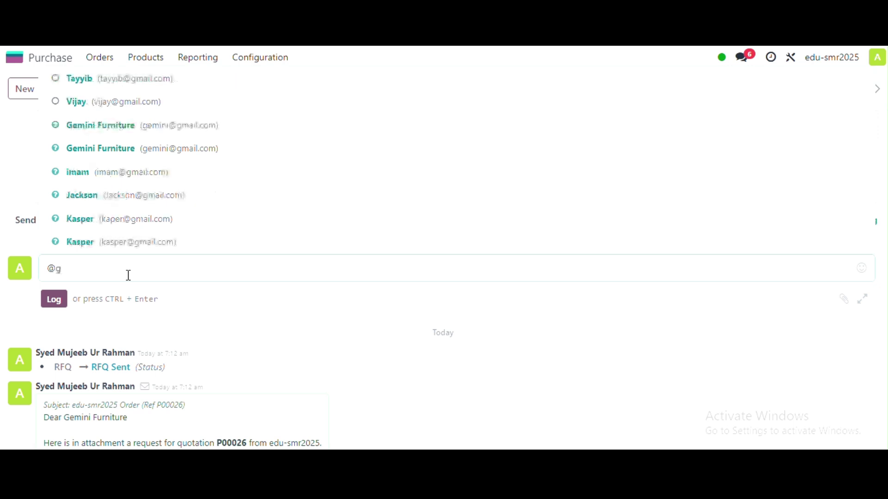
{"action": "left_click", "coordinate": [177, 124]}
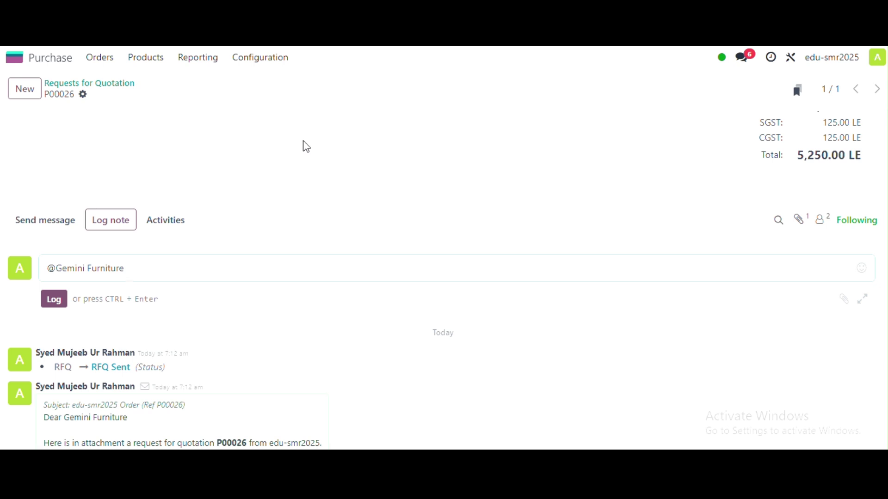
{"action": "key", "text": "BackSpace"}
{"action": "key", "text": "BackSpace"}
{"action": "key", "text": "BackSpace"}
{"action": "key", "text": "BackSpace"}
{"action": "key", "text": "BackSpace"}
{"action": "key", "text": "BackSpace"}
{"action": "key", "text": "BackSpace"}
{"action": "key", "text": "BackSpace"}
{"action": "key", "text": "BackSpace"}
{"action": "key", "text": "BackSpace"}
{"action": "key", "text": "BackSpace"}
{"action": "key", "text": "BackSpace"}
{"action": "key", "text": "BackSpace"}
{"action": "key", "text": "BackSpace"}
{"action": "key", "text": "BackSpace"}
{"action": "key", "text": "BackSpace"}
{"action": "key", "text": "BackSpace"}
{"action": "key", "text": "BackSpace"}
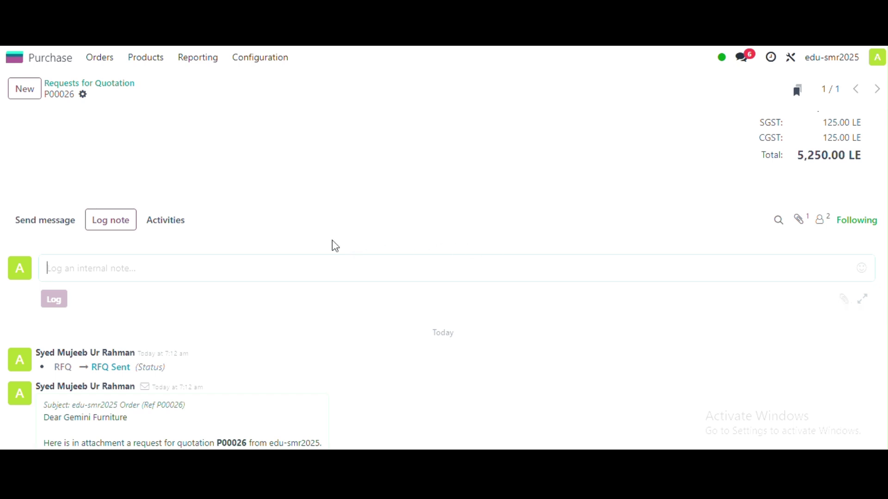
{"action": "scroll", "coordinate": [333, 241], "scroll_direction": "up", "scroll_amount": 5}
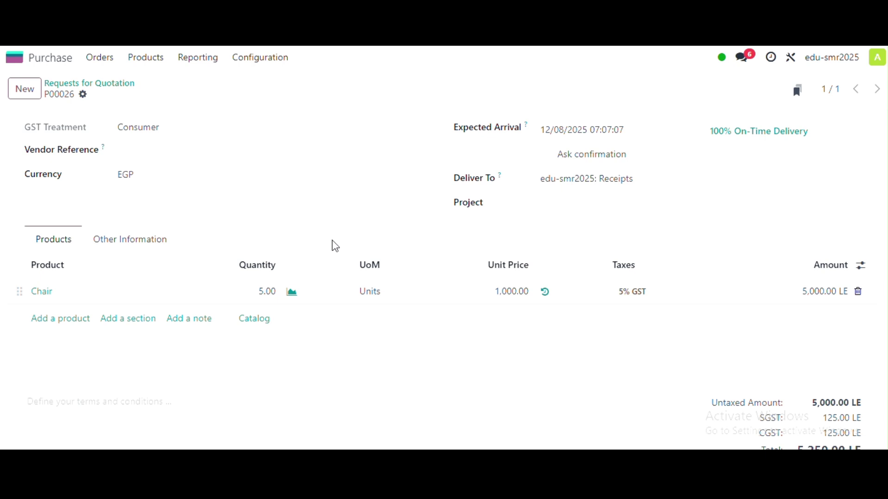
- Confirm P00026 as a purchase order, generating a receipt for the Chair line
{"action": "scroll", "coordinate": [264, 219], "scroll_direction": "up", "scroll_amount": 3}
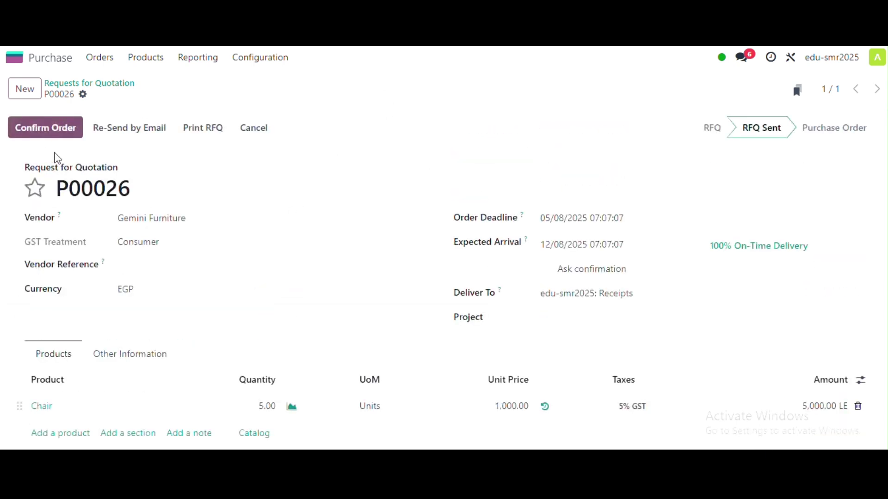
{"action": "left_click", "coordinate": [44, 135]}
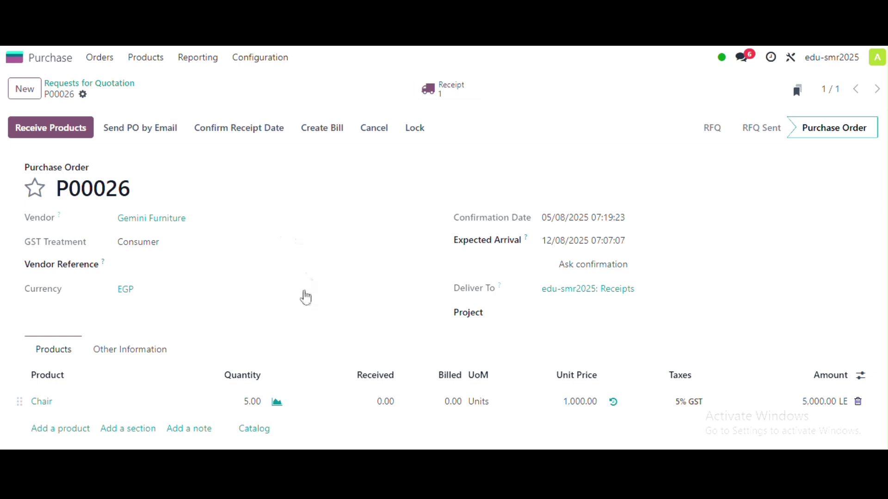
{"action": "scroll", "coordinate": [299, 290], "scroll_direction": "down", "scroll_amount": 1}
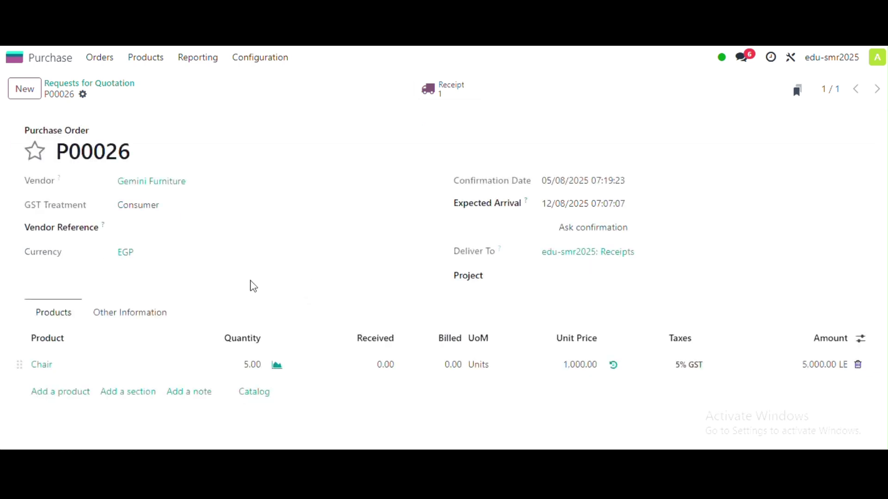
{"action": "left_click", "coordinate": [62, 368]}
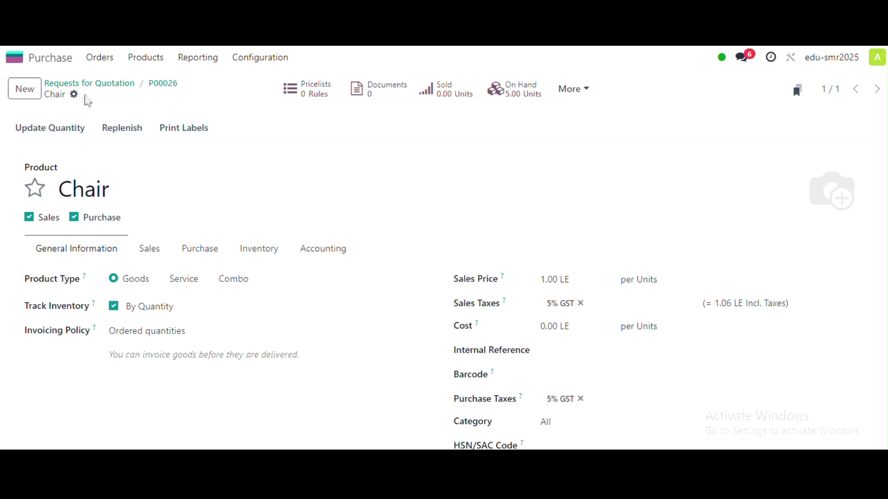
{"action": "left_click", "coordinate": [164, 86]}
{"action": "scroll", "coordinate": [145, 334], "scroll_direction": "down", "scroll_amount": 1}
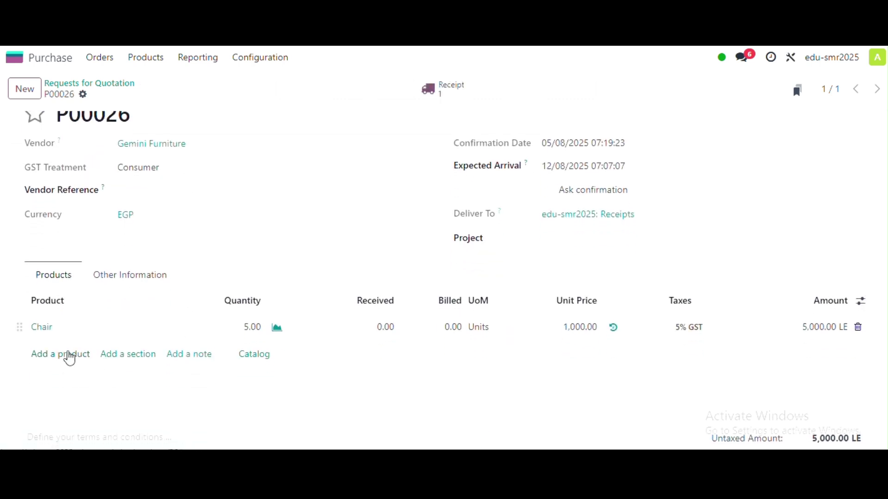
{"action": "left_click", "coordinate": [67, 358]}
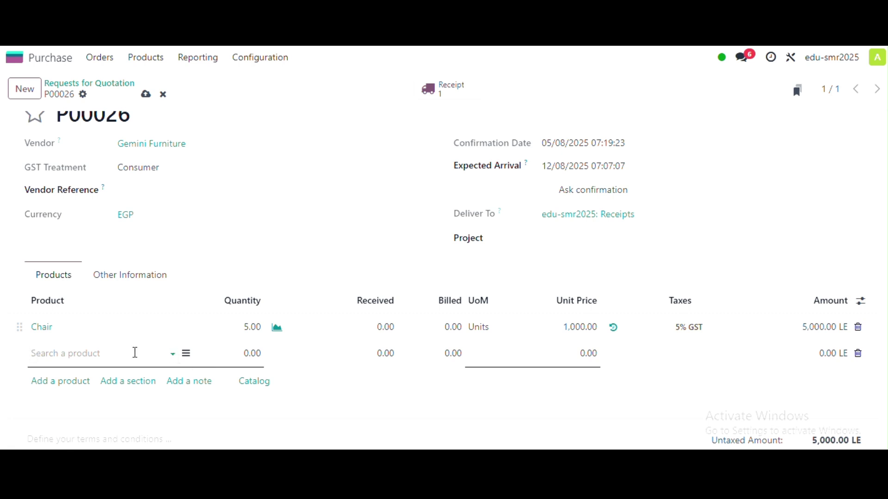
{"action": "type", "text": "la"}
{"action": "key", "text": "BackSpace"}
{"action": "key", "text": "BackSpace"}
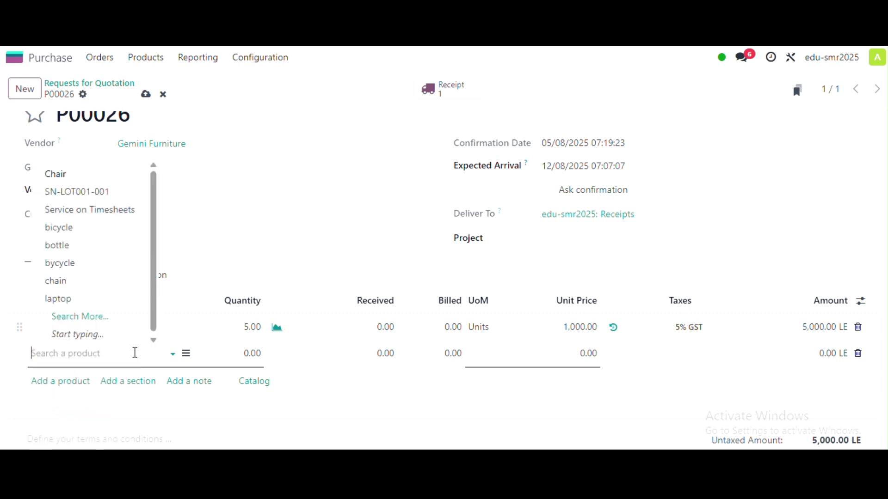
{"action": "type", "text": "PC"}
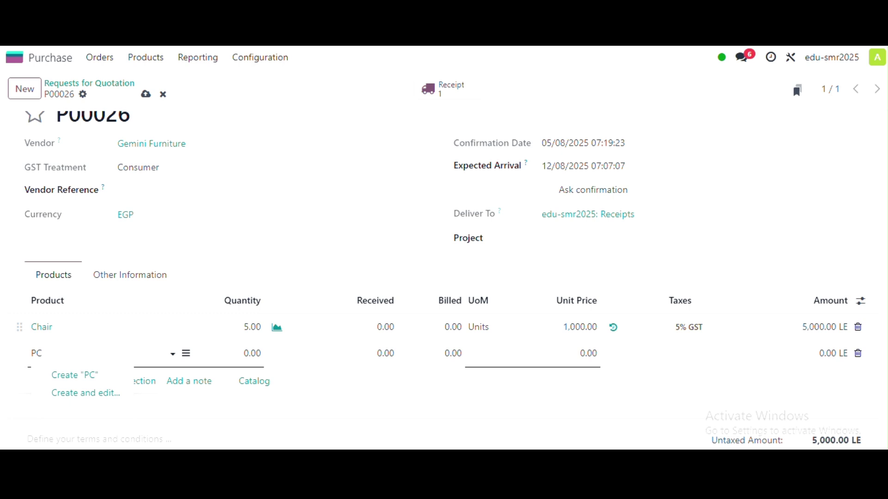
{"action": "left_click", "coordinate": [559, 167]}
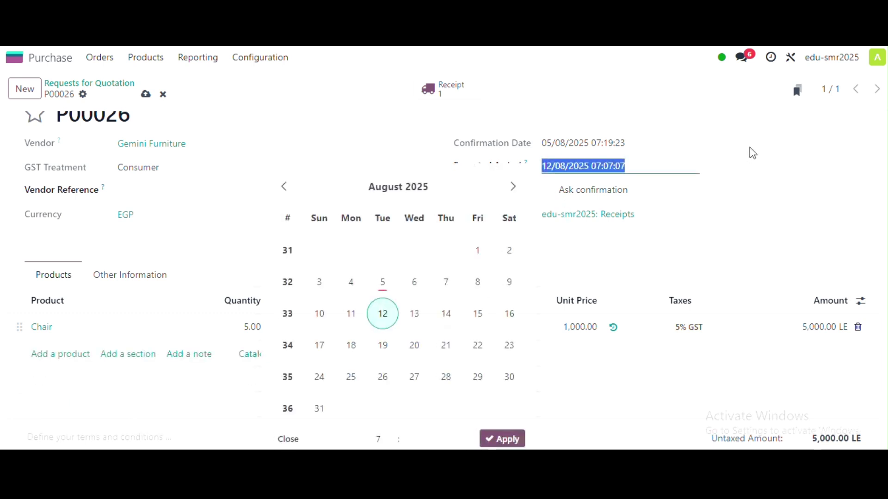
{"action": "left_click", "coordinate": [734, 144]}
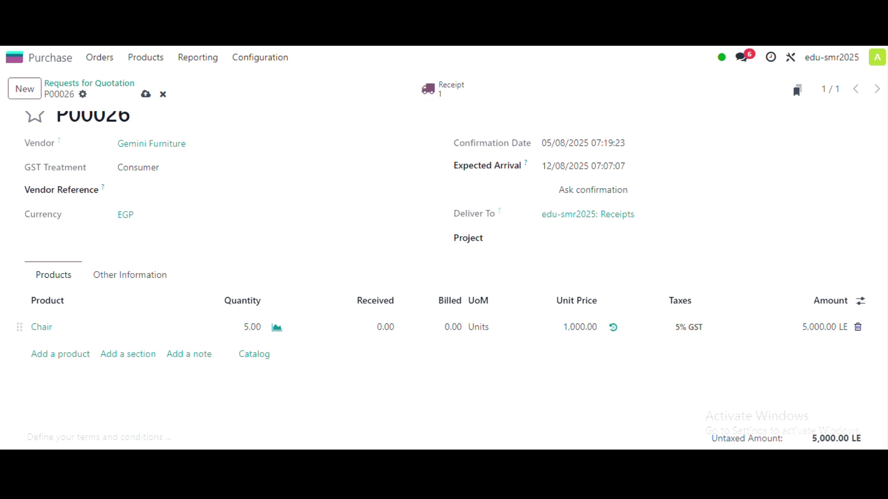
{"action": "scroll", "coordinate": [363, 194], "scroll_direction": "up", "scroll_amount": 2}
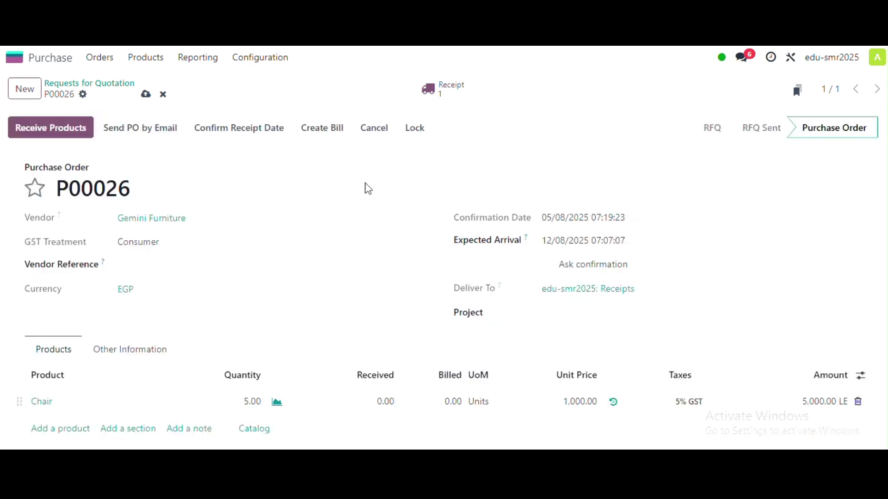
- Validate receipt WH/IN/00018 for the 5 chairs
{"action": "left_click", "coordinate": [455, 100]}
{"action": "scroll", "coordinate": [337, 253], "scroll_direction": "down", "scroll_amount": 1}
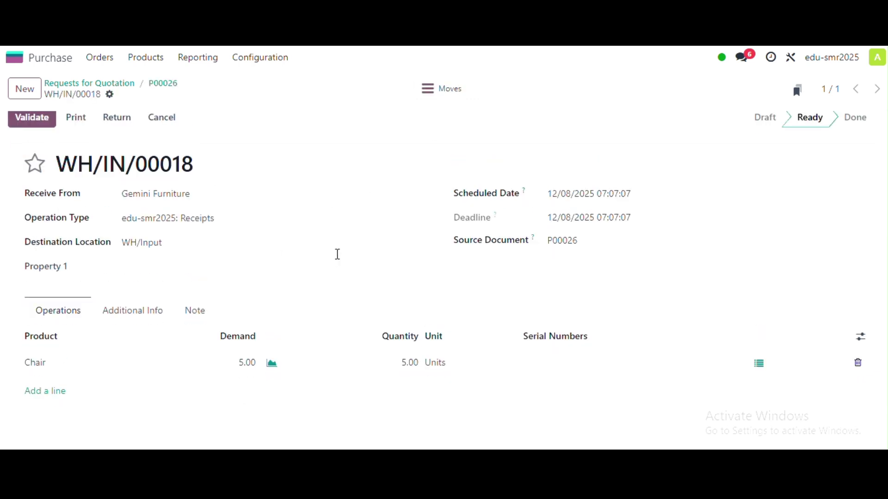
{"action": "scroll", "coordinate": [337, 254], "scroll_direction": "up", "scroll_amount": 1}
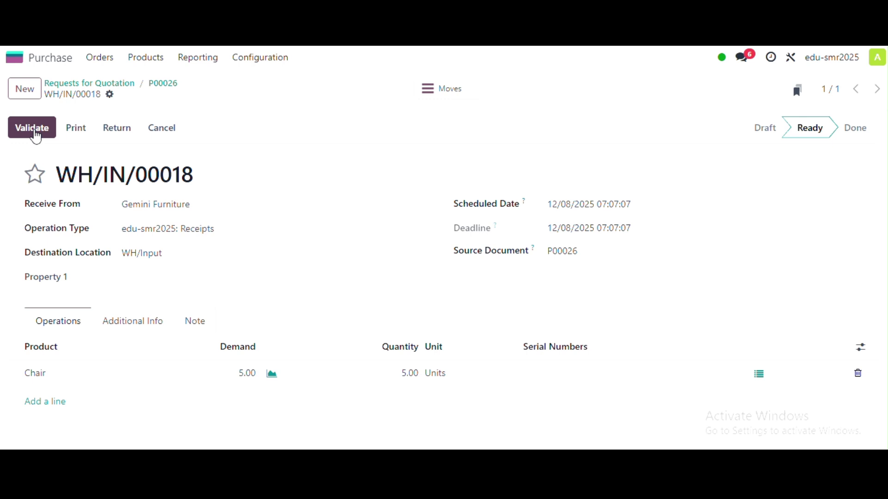
{"action": "left_click", "coordinate": [37, 137]}
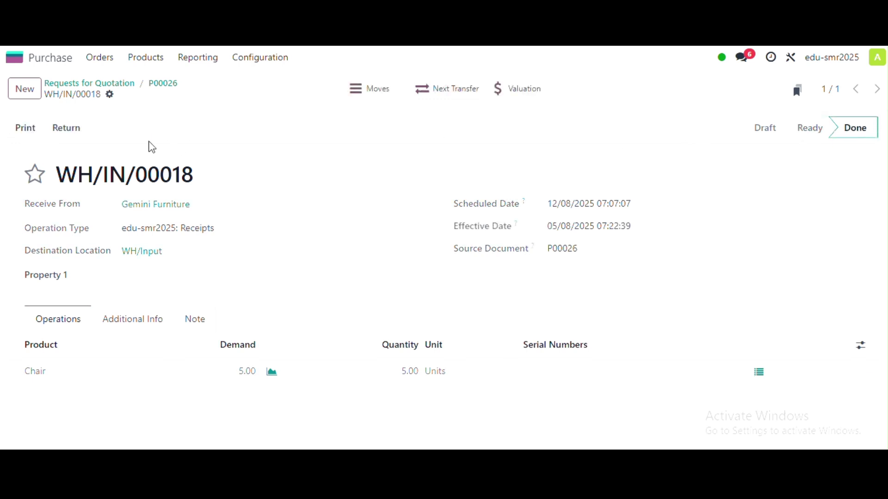
- Print the receipt's Delivery Slip and view the downloaded PDF
{"action": "left_click", "coordinate": [16, 132]}
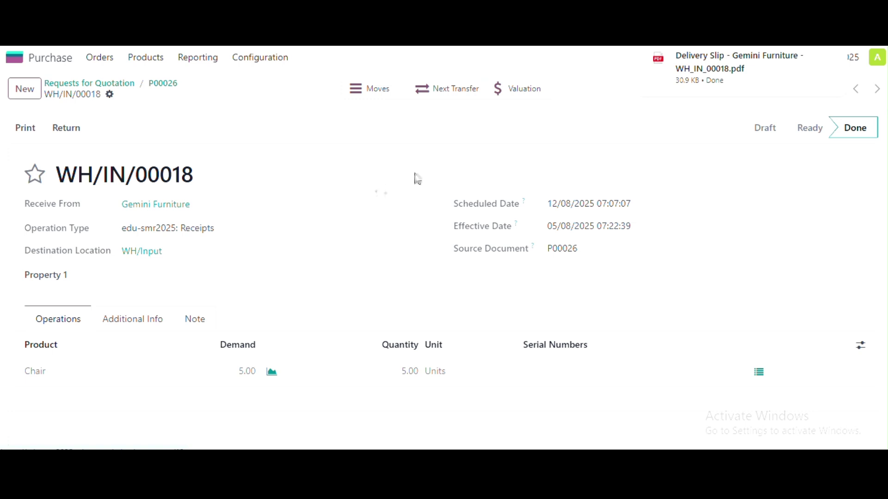
{"action": "left_click", "coordinate": [709, 83]}
{"action": "scroll", "coordinate": [511, 317], "scroll_direction": "down", "scroll_amount": 3}
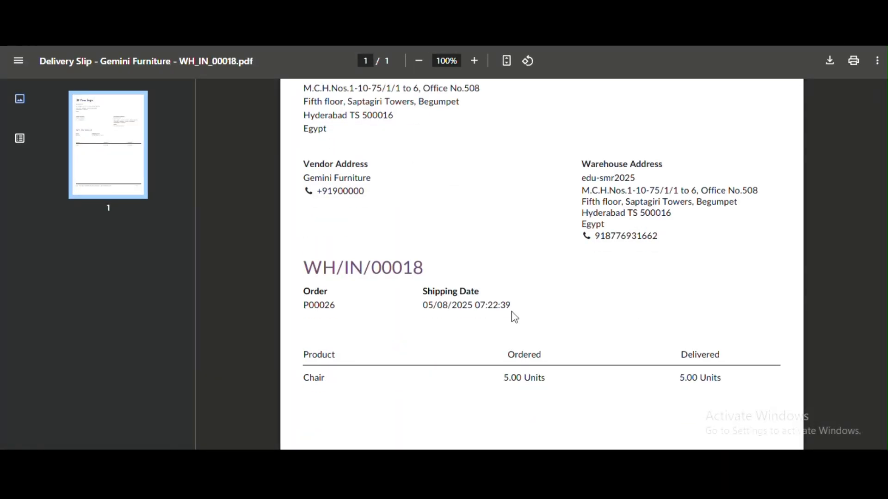
{"action": "scroll", "coordinate": [518, 301], "scroll_direction": "up", "scroll_amount": 3}
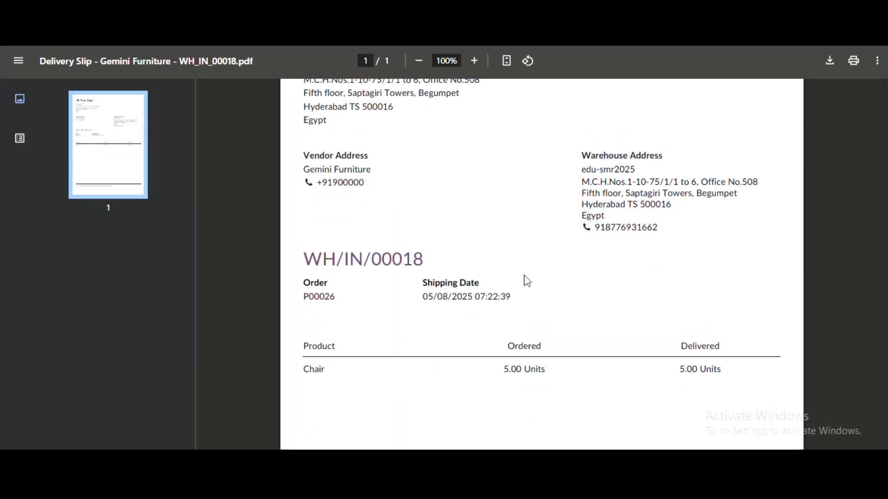